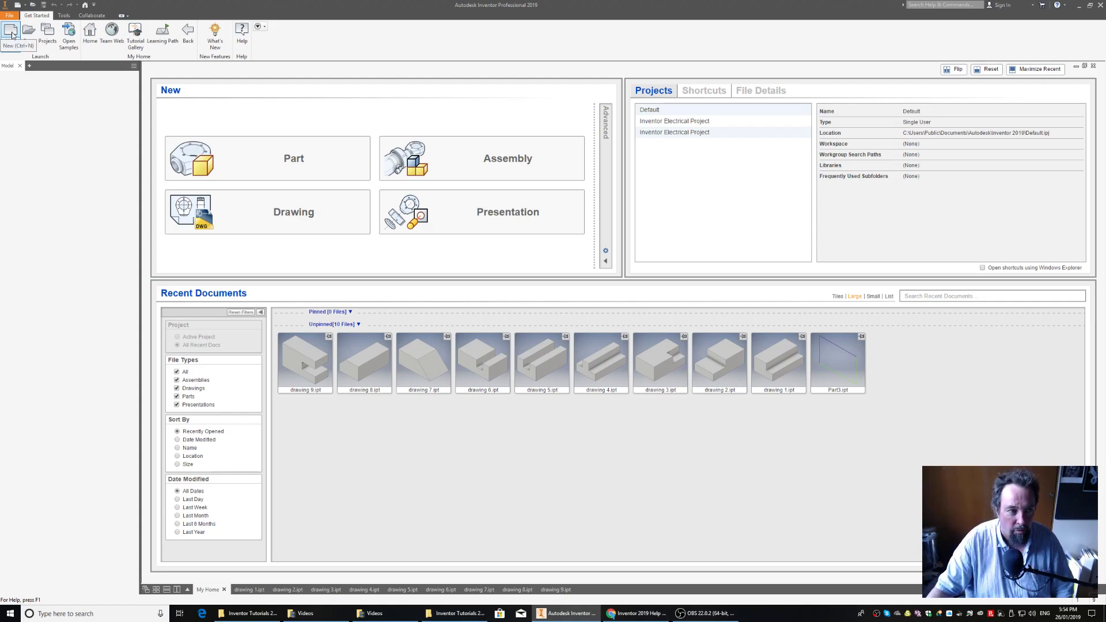
Create a part from the metric Standard (mm).ipt template and start a 2D sketch on the XY plane.
left_click(11, 32)
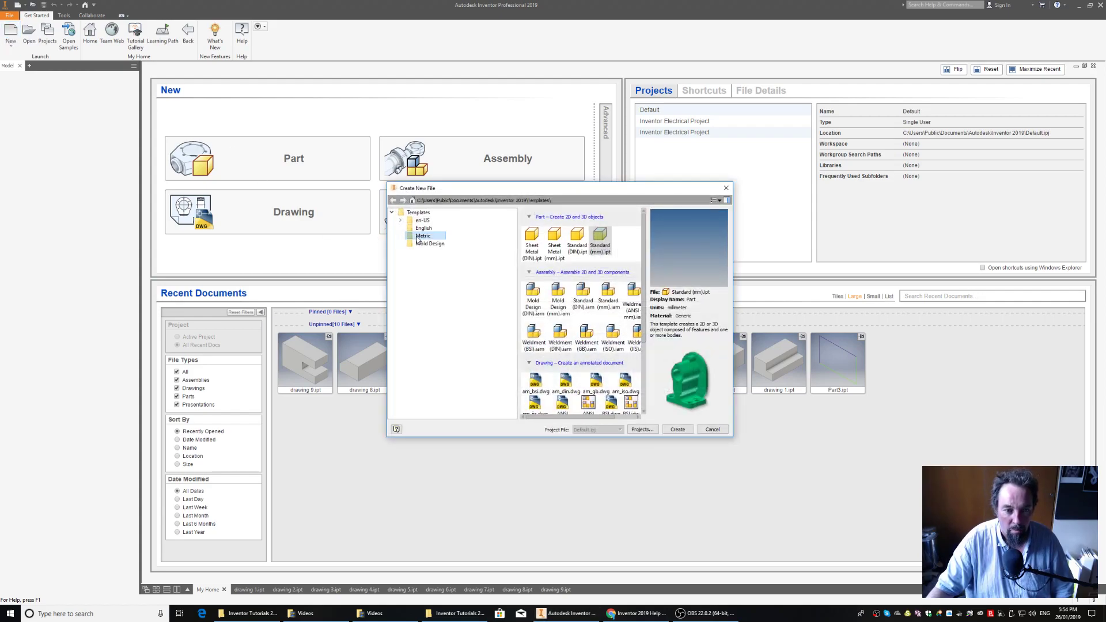
left_click(600, 237)
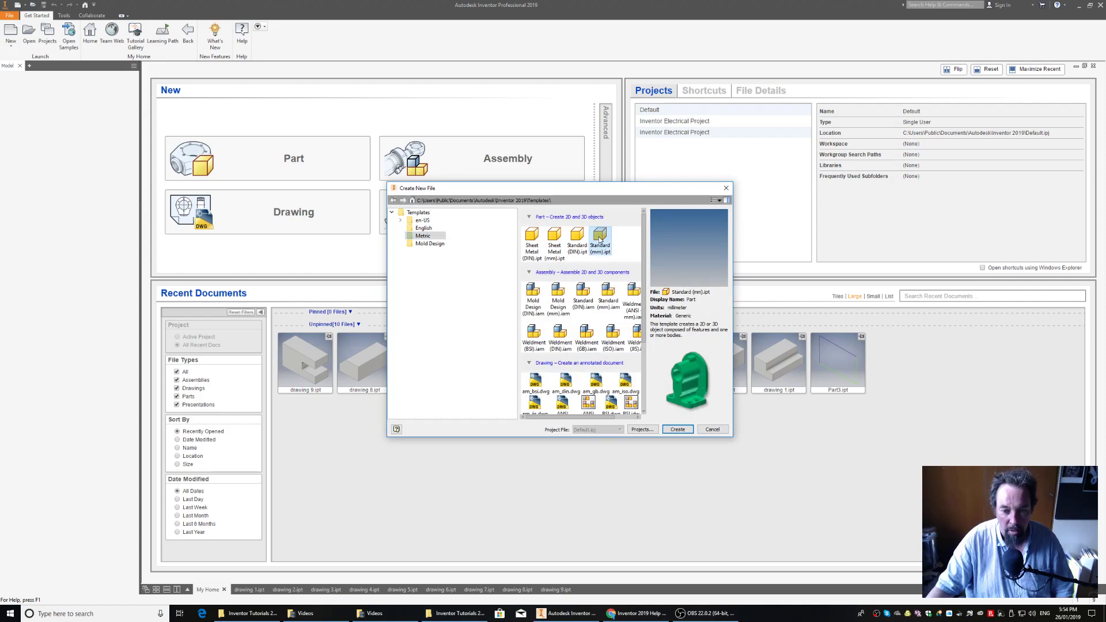
left_click(677, 430)
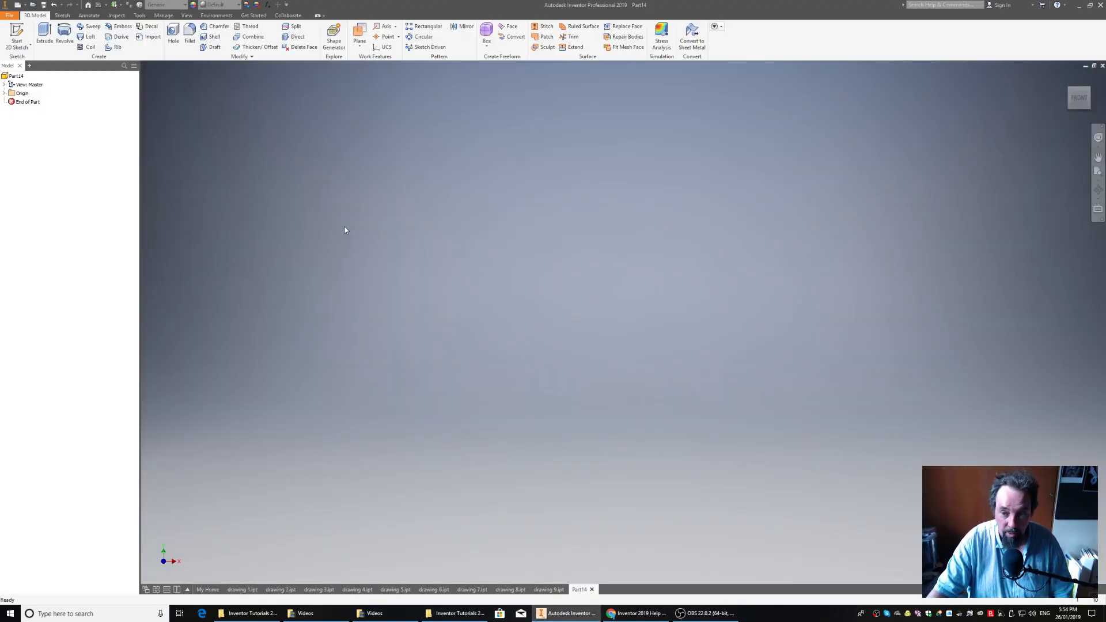
left_click(22, 33)
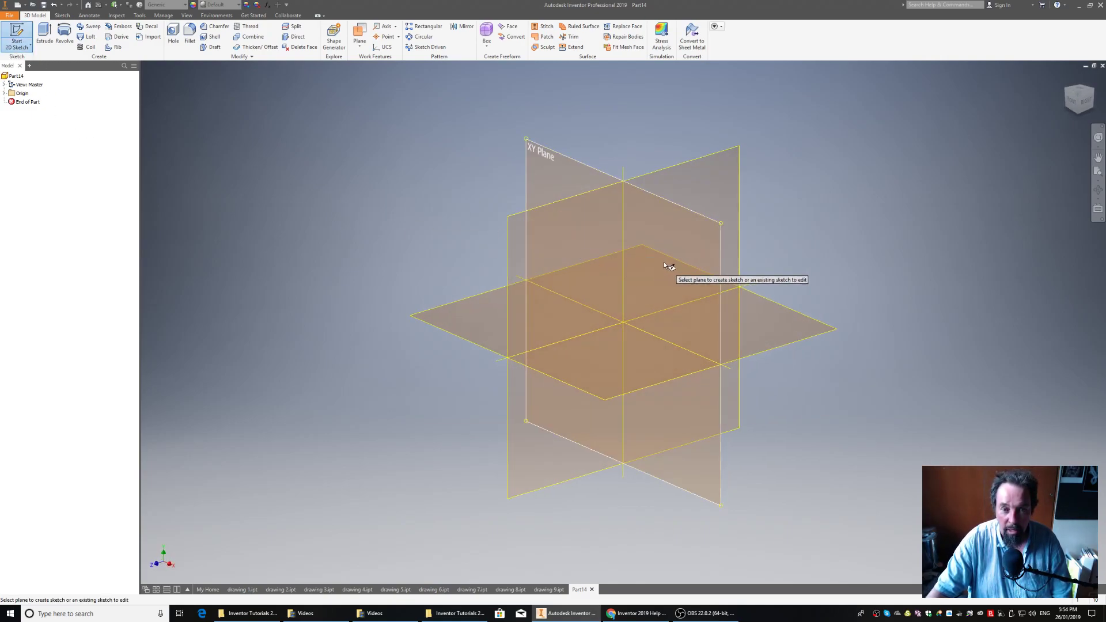
left_click(663, 262)
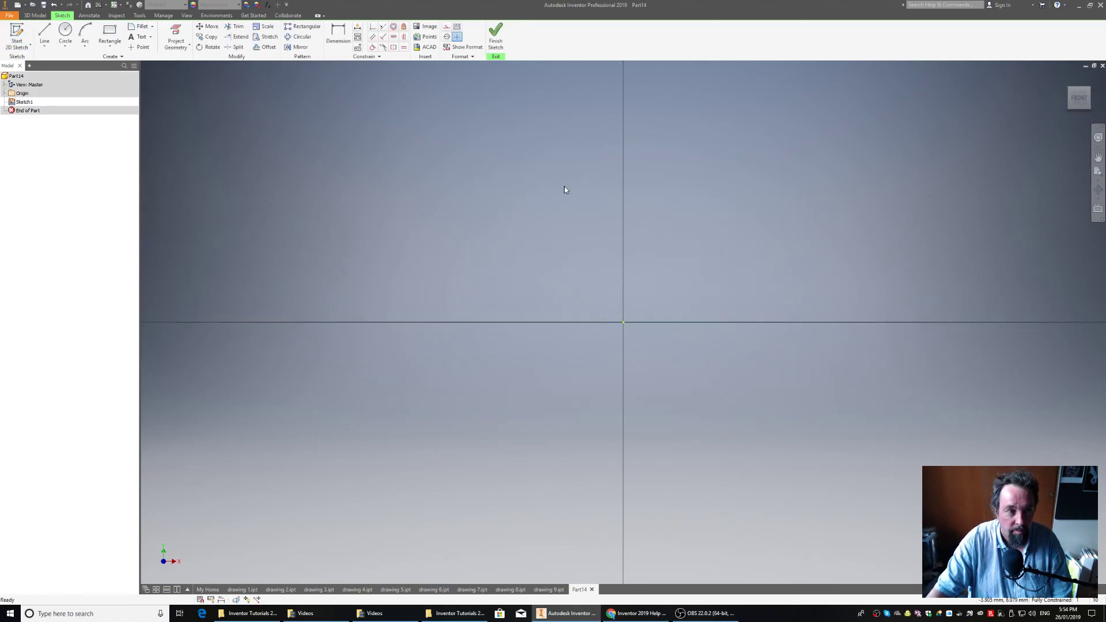
Sketch a closed line profile from the origin, about 28 mm long and 7.4 mm high, with a step and a sloped end opposite the origin.
left_click(45, 32)
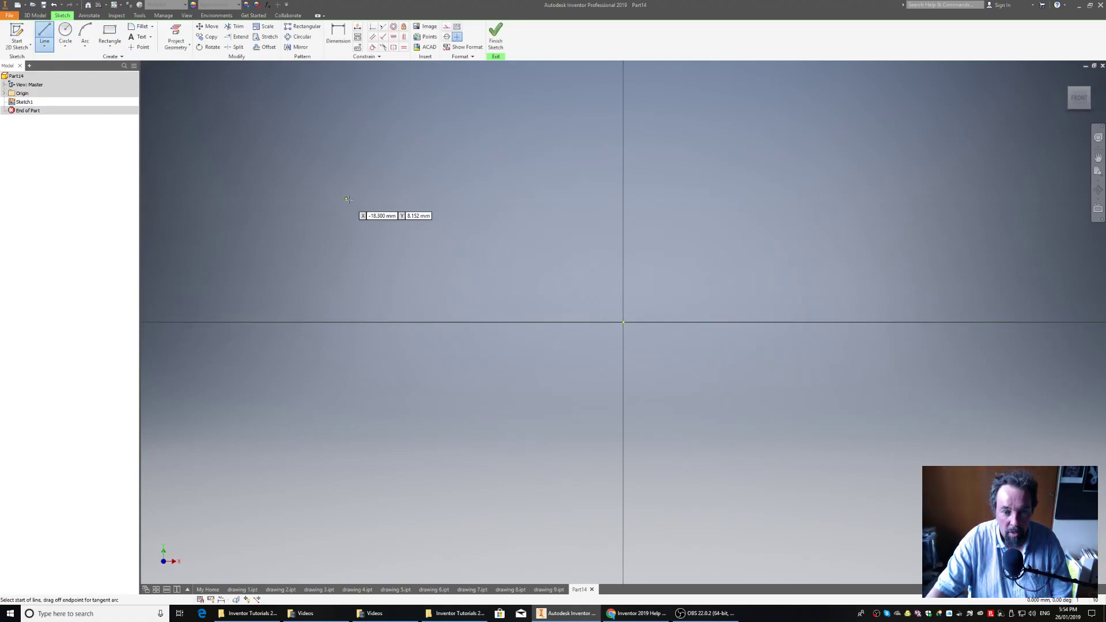
left_click(623, 323)
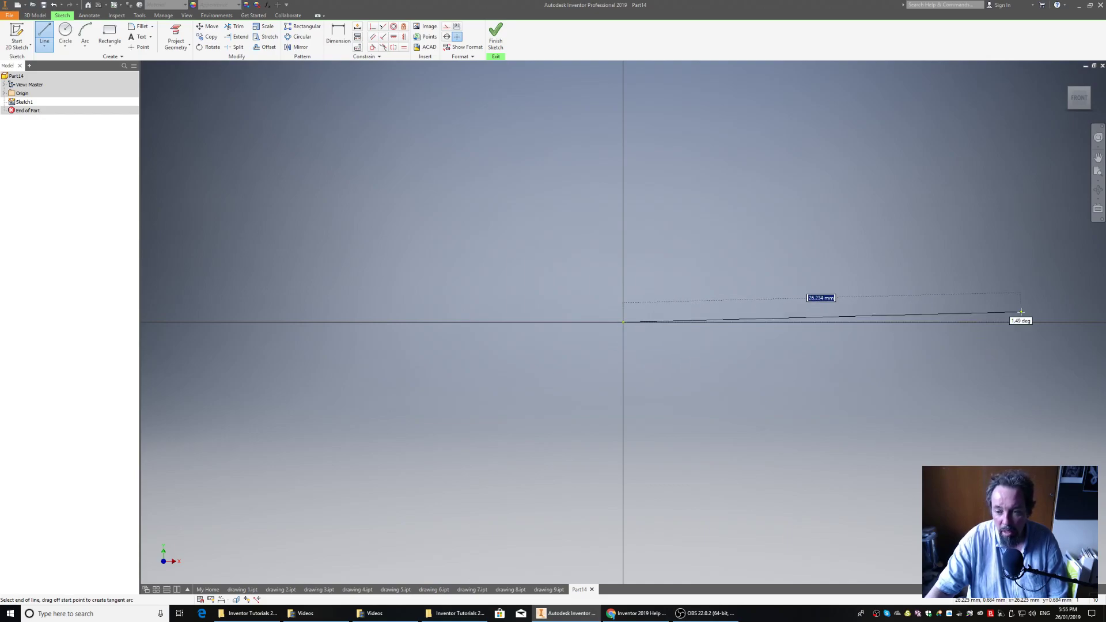
left_click(1053, 323)
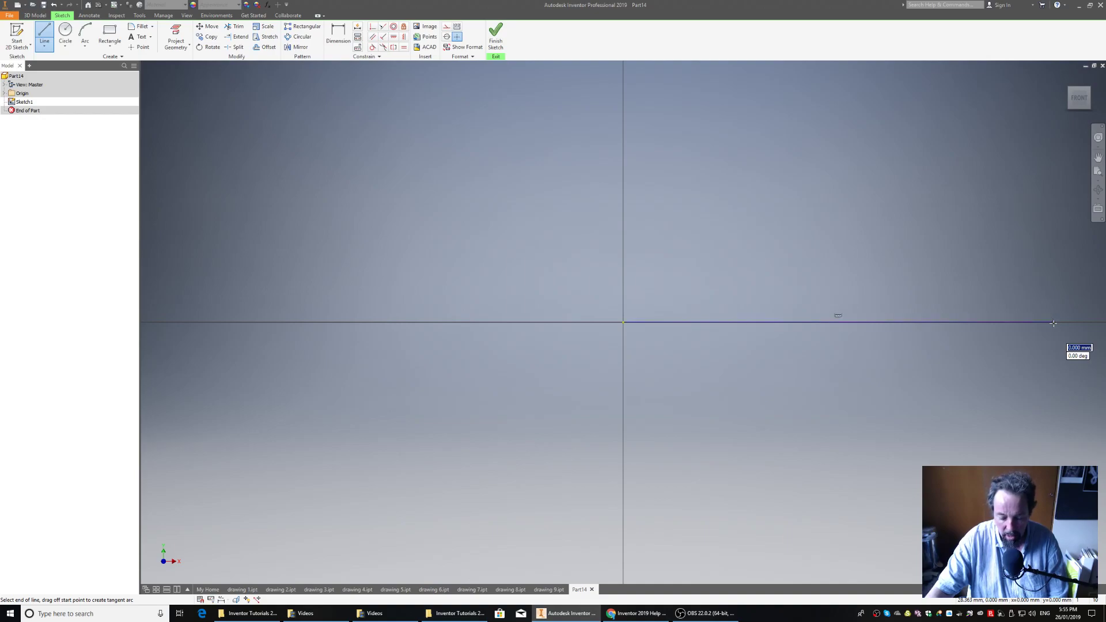
left_click(991, 271)
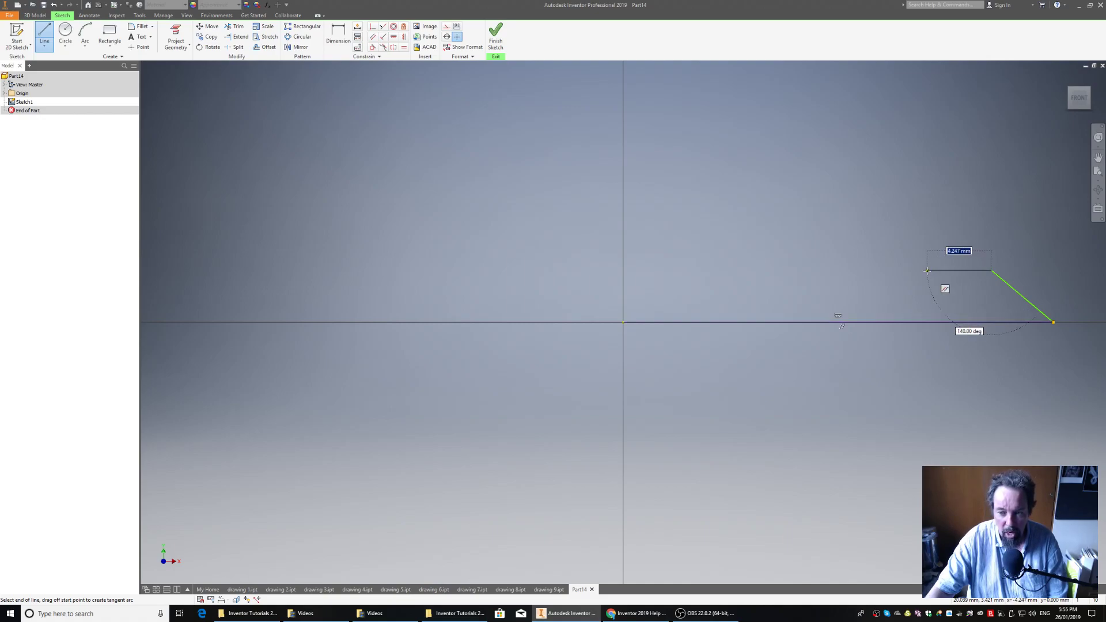
left_click(927, 271)
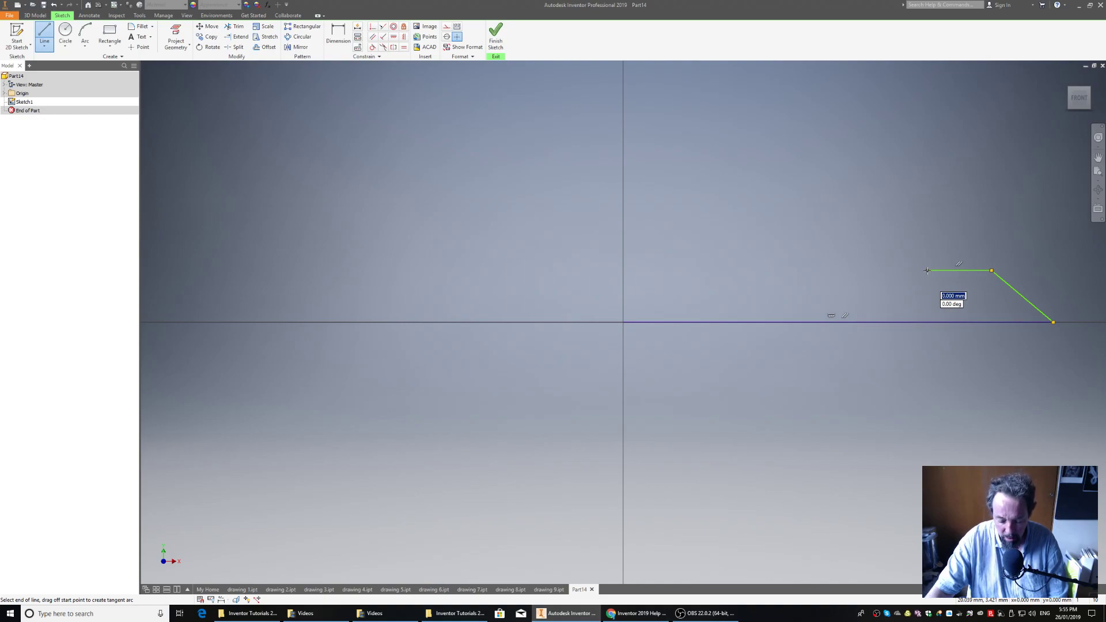
left_click(927, 211)
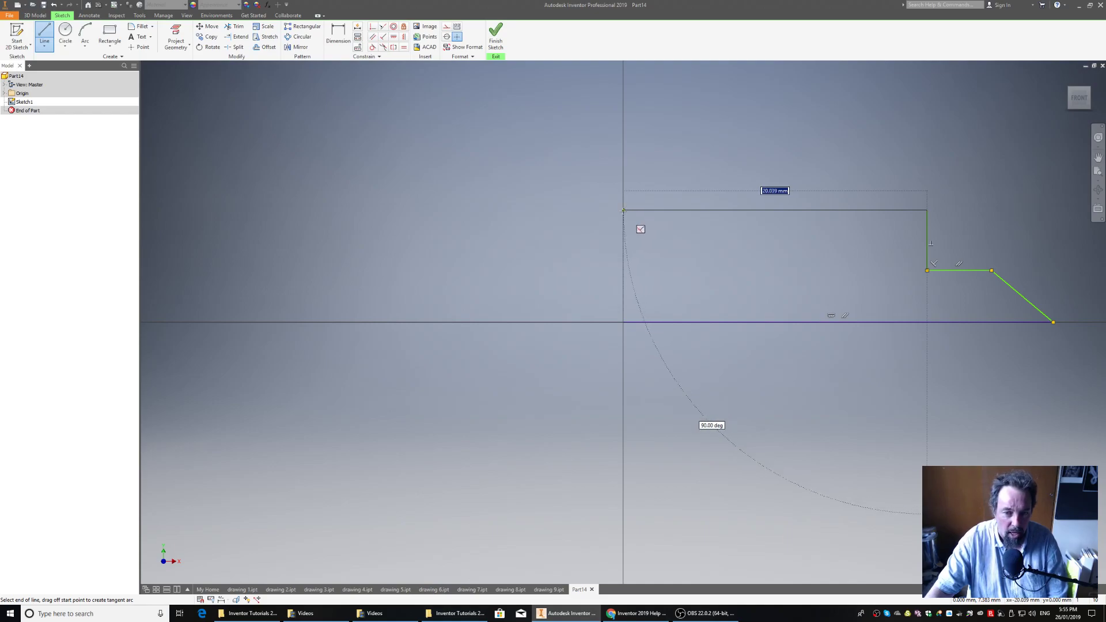
left_click(624, 210)
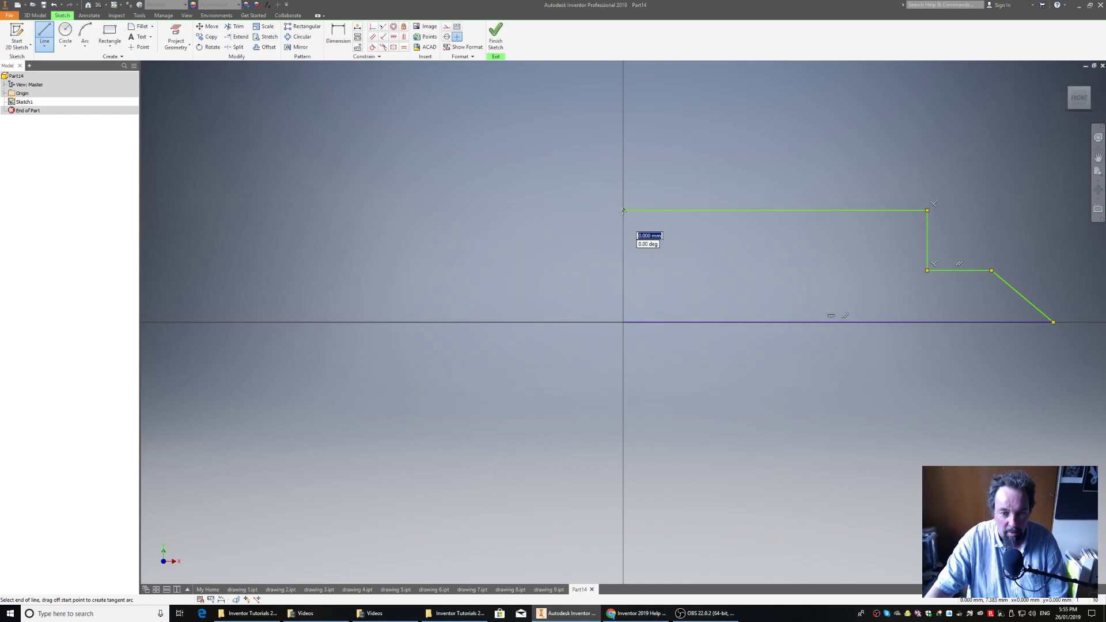
left_click(623, 322)
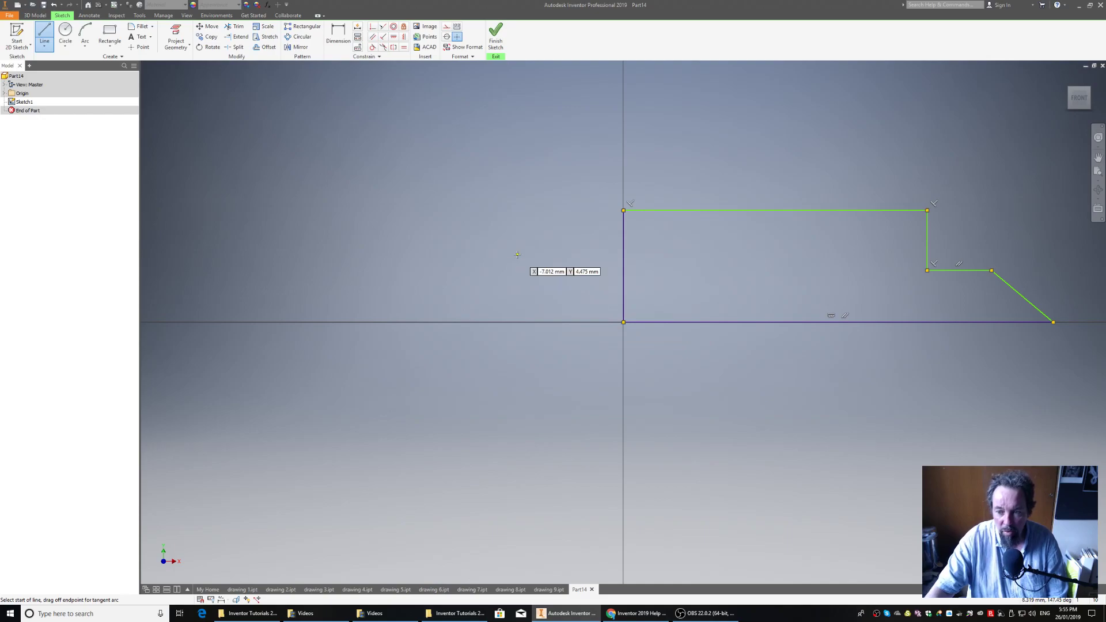
right_click(579, 157)
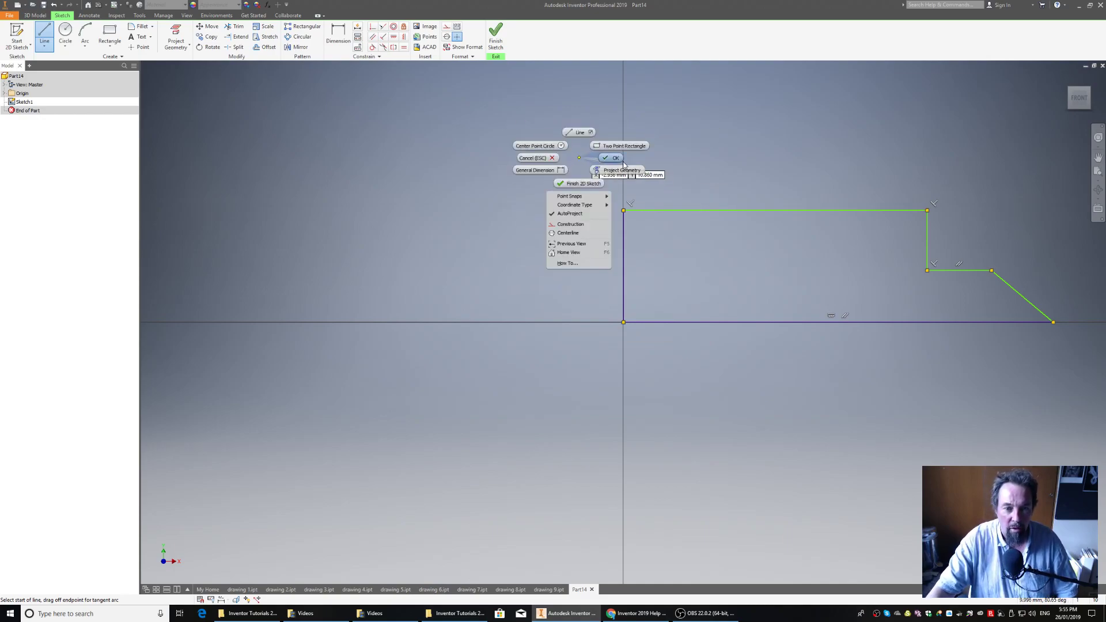
left_click(615, 157)
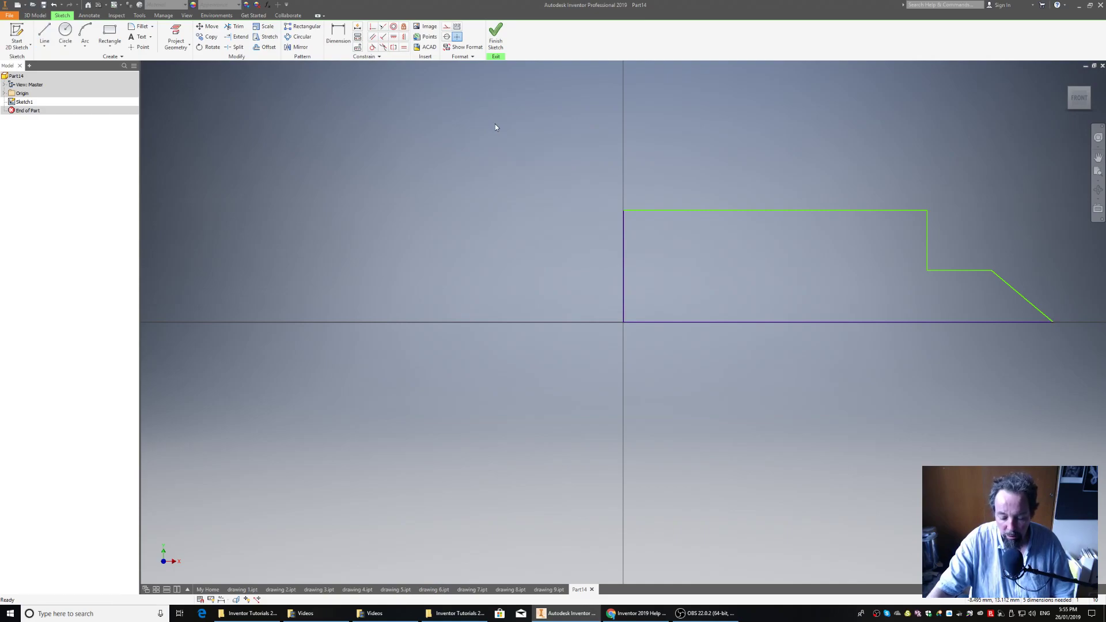
Dimension the profile's base line to 50 mm, placing the dimension below it.
left_click(336, 36)
left_click(336, 35)
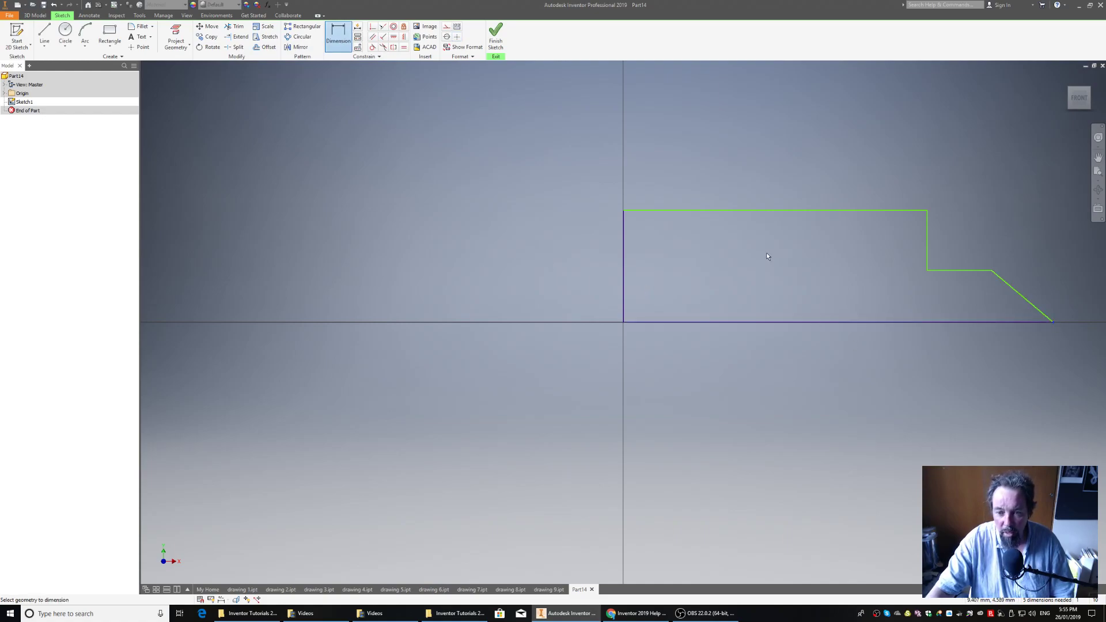
left_click(640, 323)
left_click(760, 403)
type("50")
key("Return")
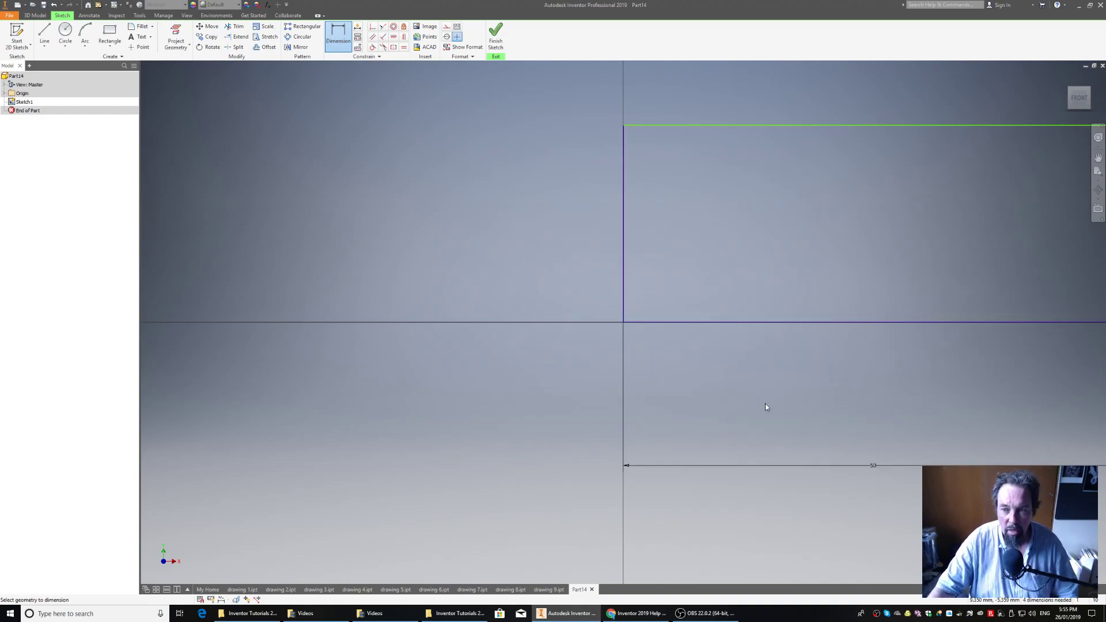
Dimension the profile's overall height between its top and base lines to 20 mm.
left_click(1080, 100)
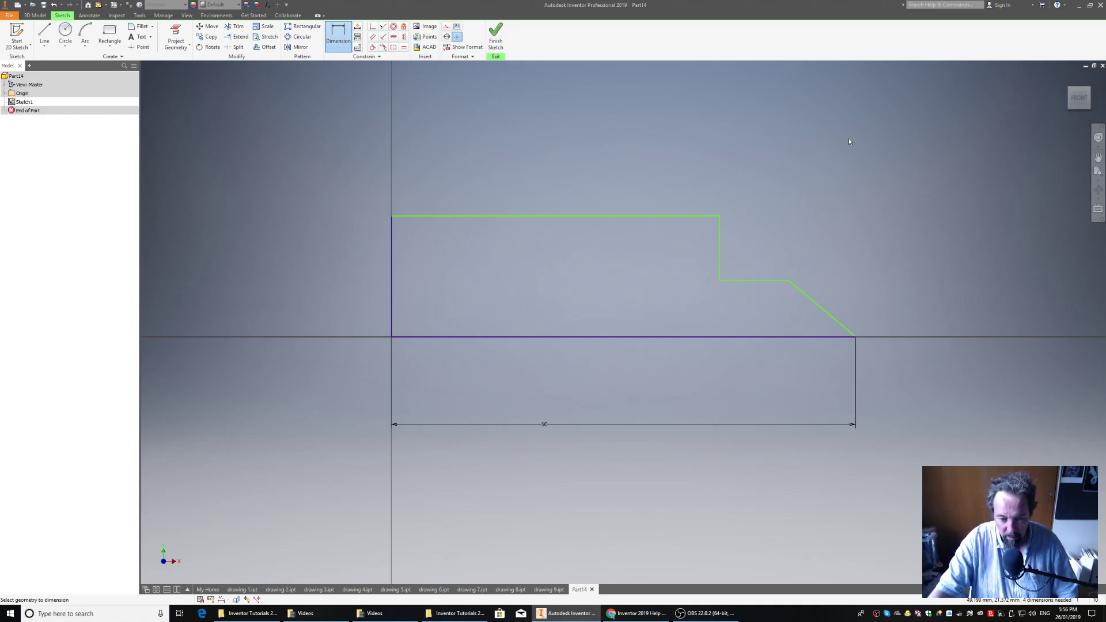
left_click(443, 216)
left_click(441, 336)
left_click(323, 285)
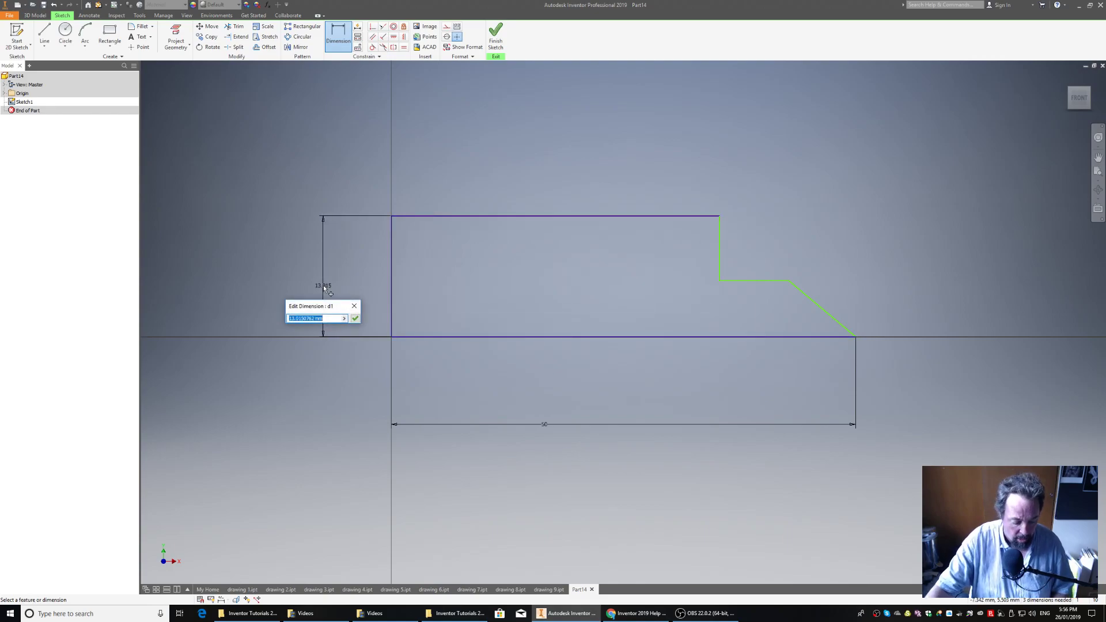
type("20")
key("Return")
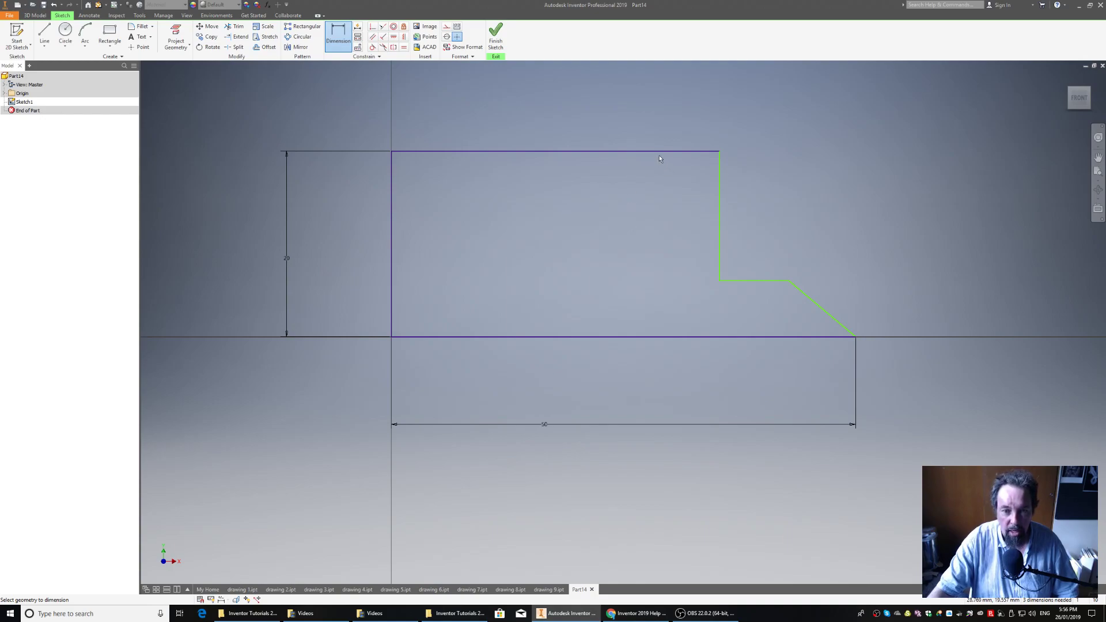
Dimension the distance between the two vertical lines to 30 mm, placing the dimension above the profile.
left_click(718, 192)
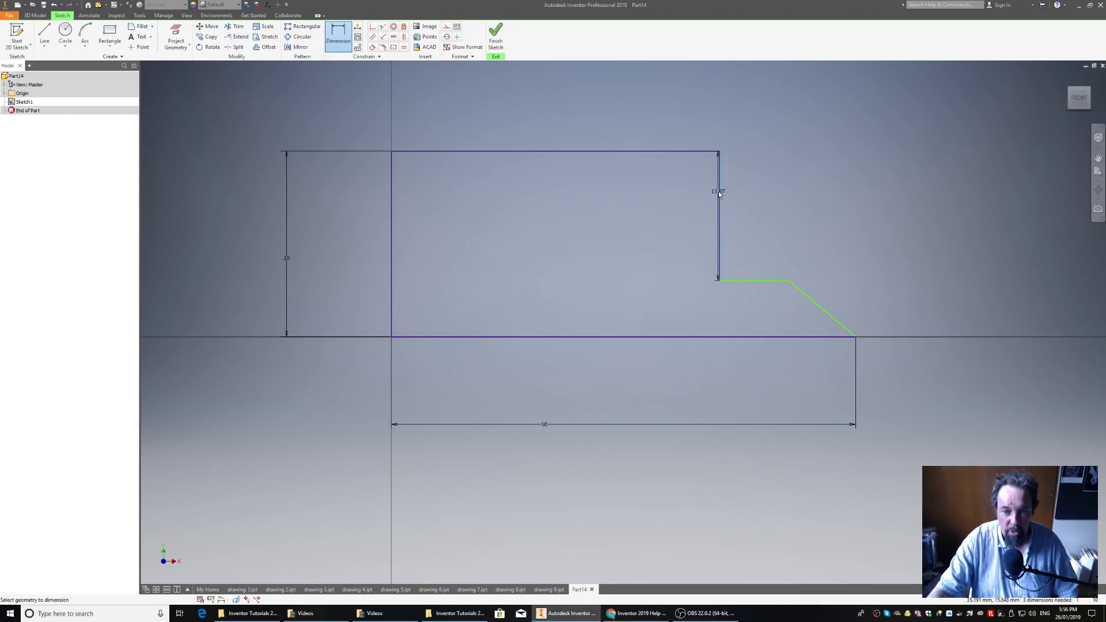
left_click(393, 201)
left_click(533, 103)
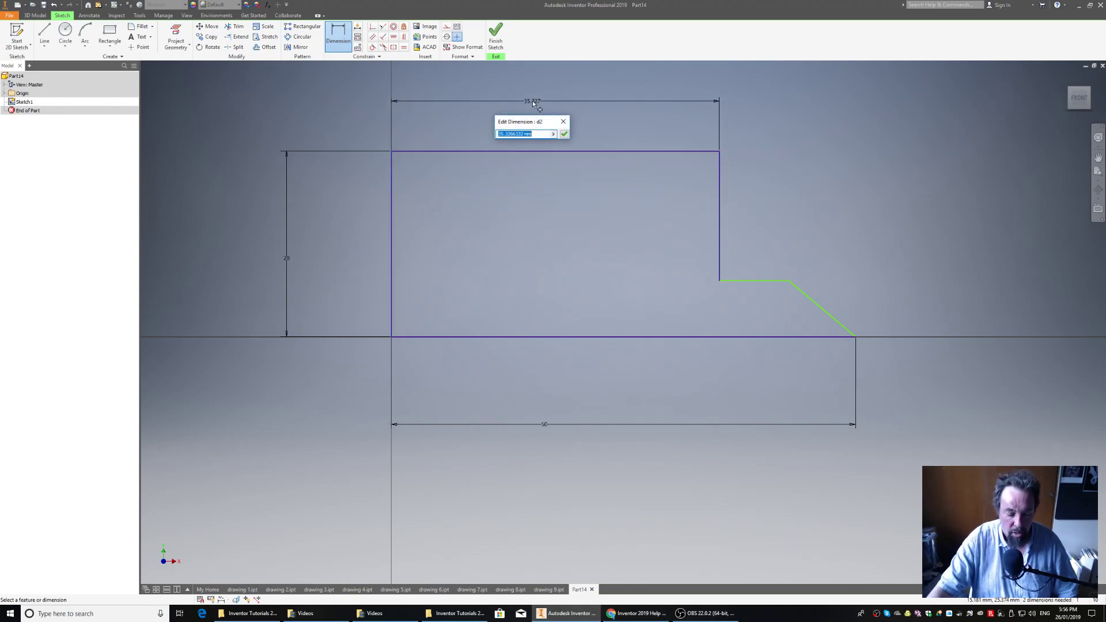
type("30")
key("Return")
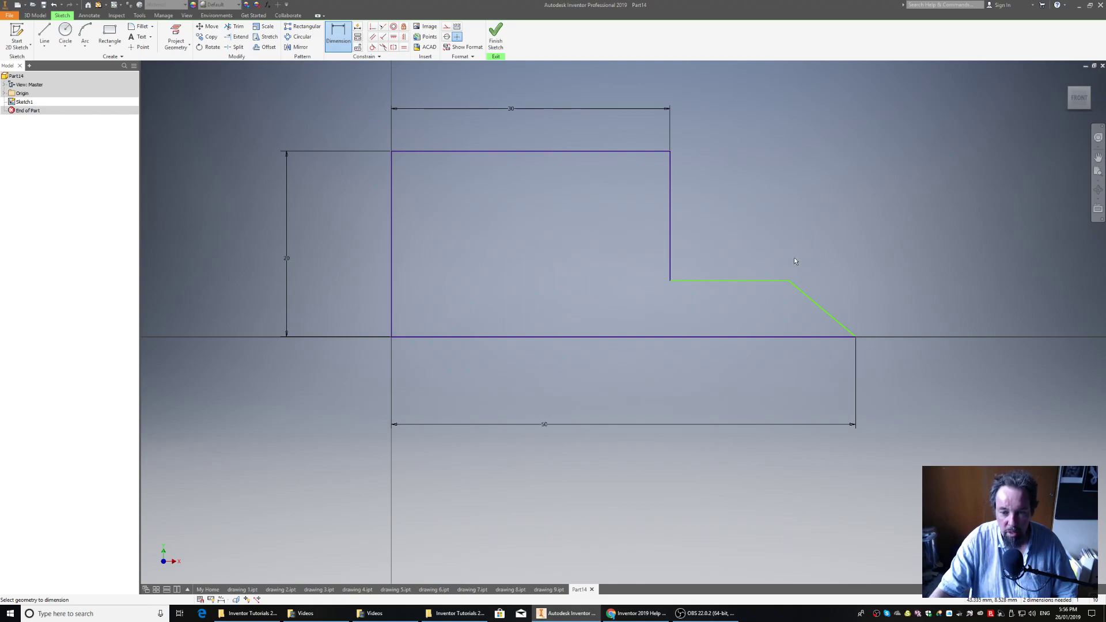
Dimension the short horizontal step line to 10 mm.
left_click(741, 281)
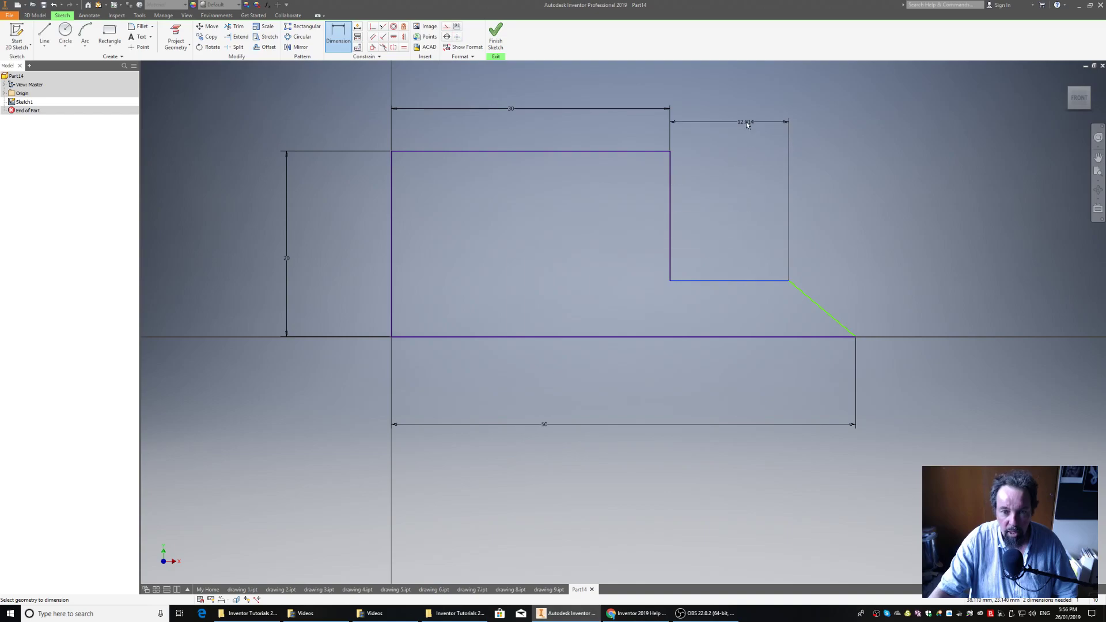
left_click(745, 113)
type("10")
key("Return")
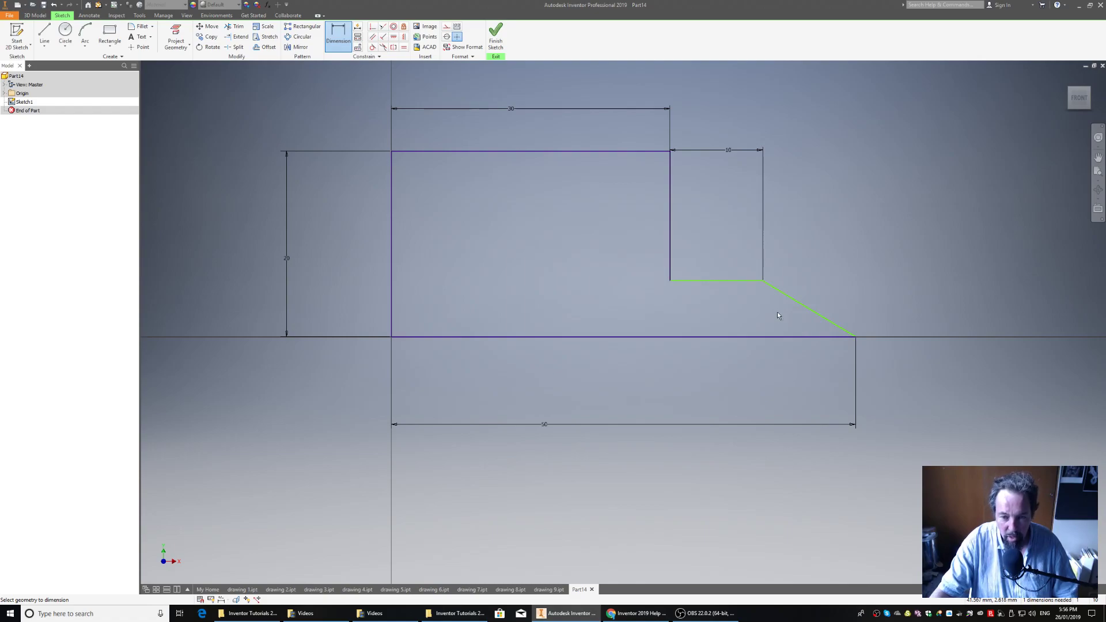
Dimension the height of the step line above the base line to 10 mm.
left_click(725, 280)
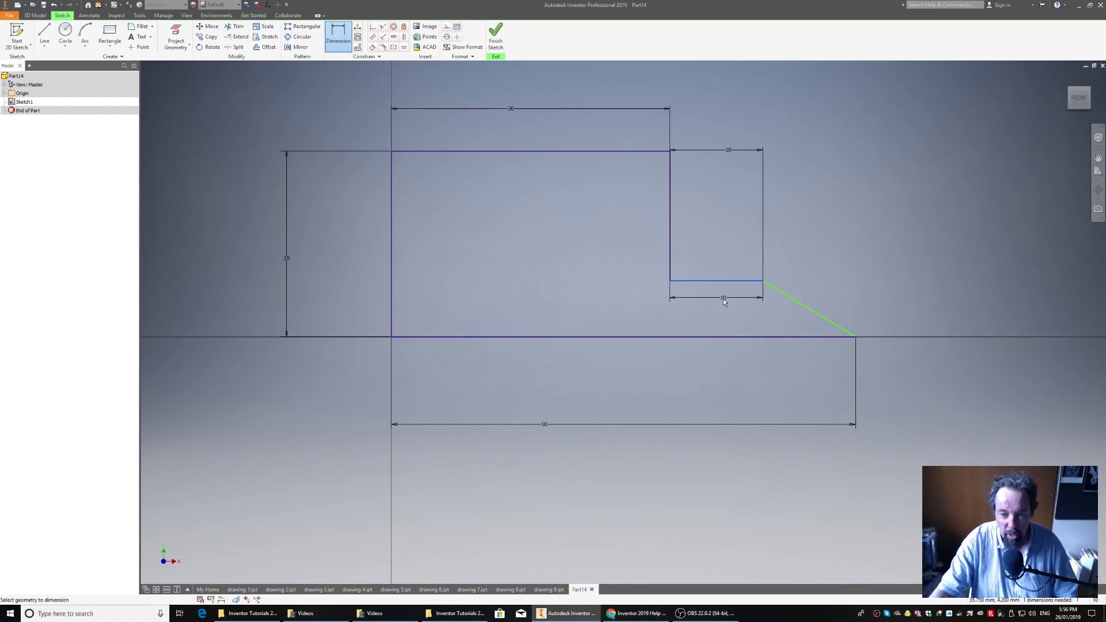
left_click(724, 336)
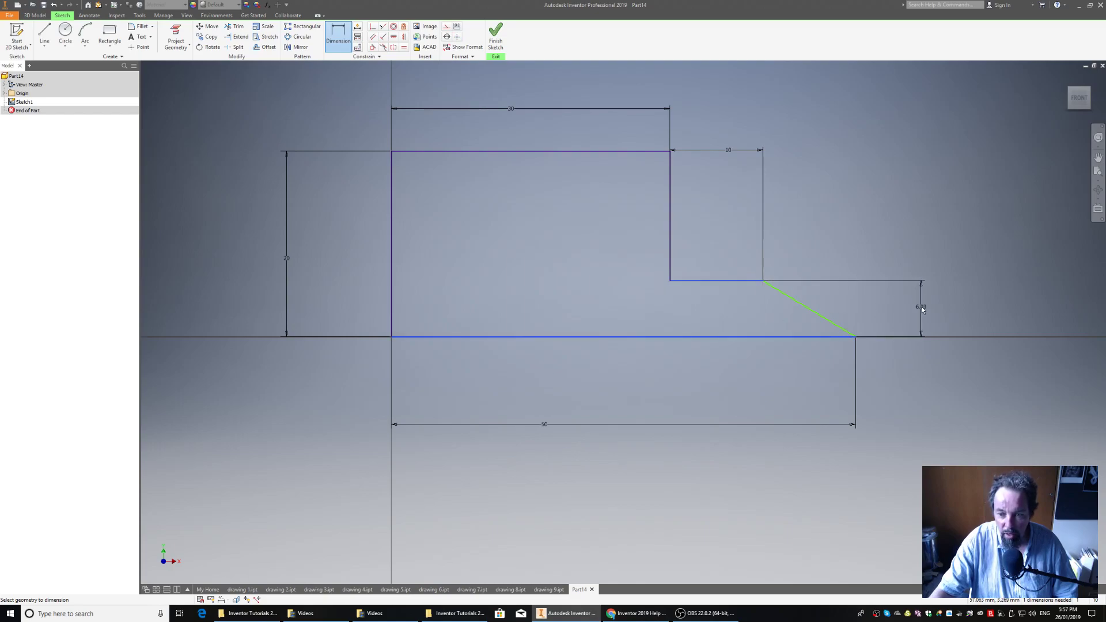
left_click(922, 309)
type("10")
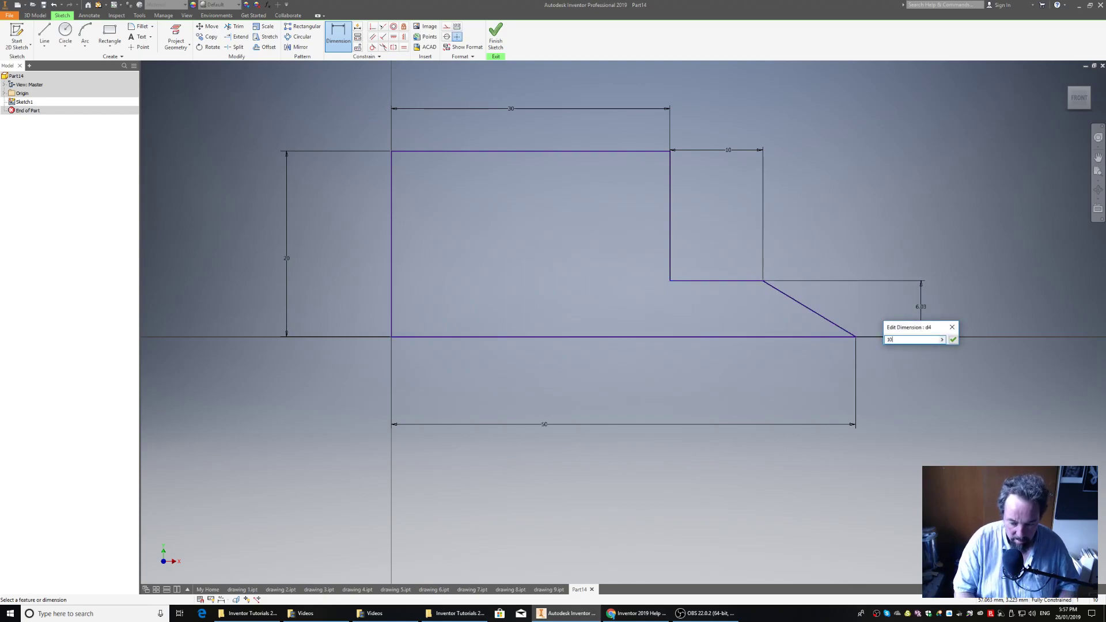
key("Return")
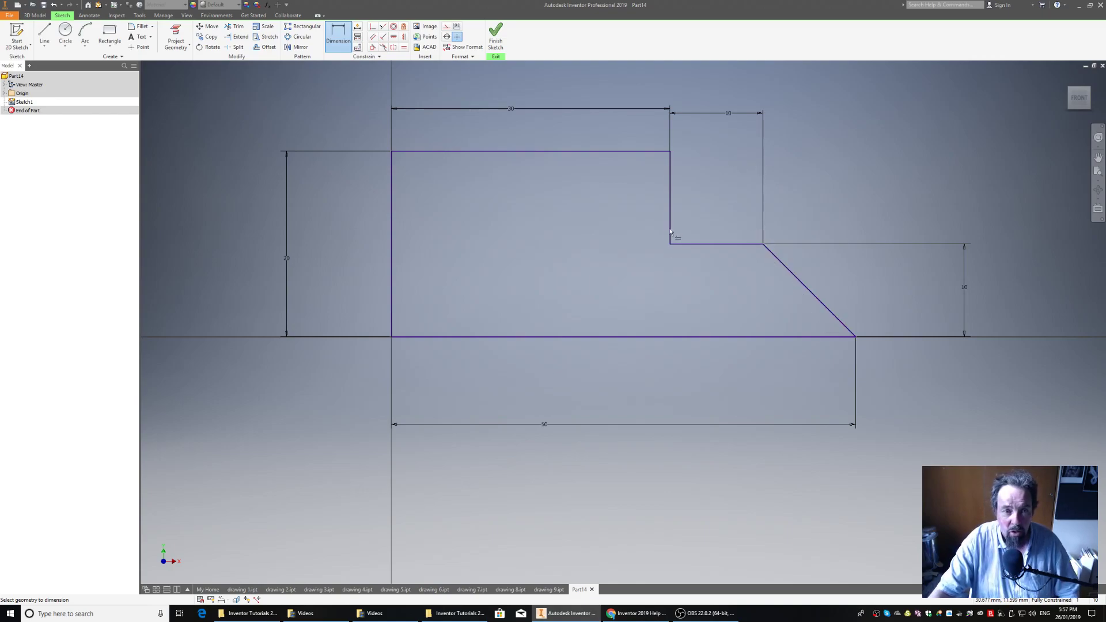
Finish the sketch and extrude the stepped profile 30 mm into a solid.
left_click(496, 36)
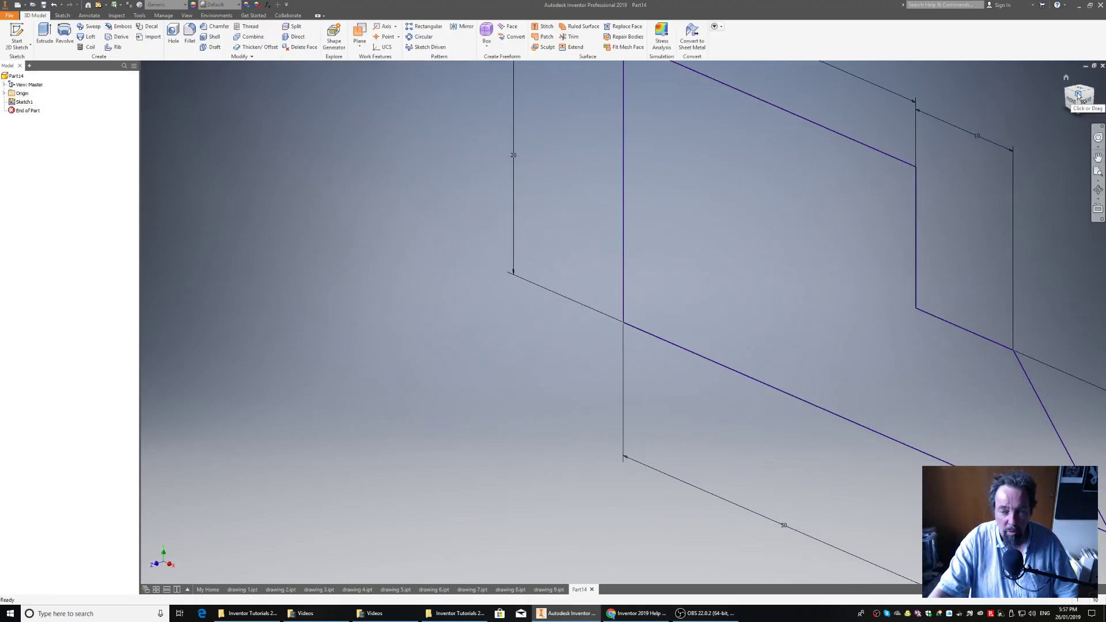
left_click(1078, 95)
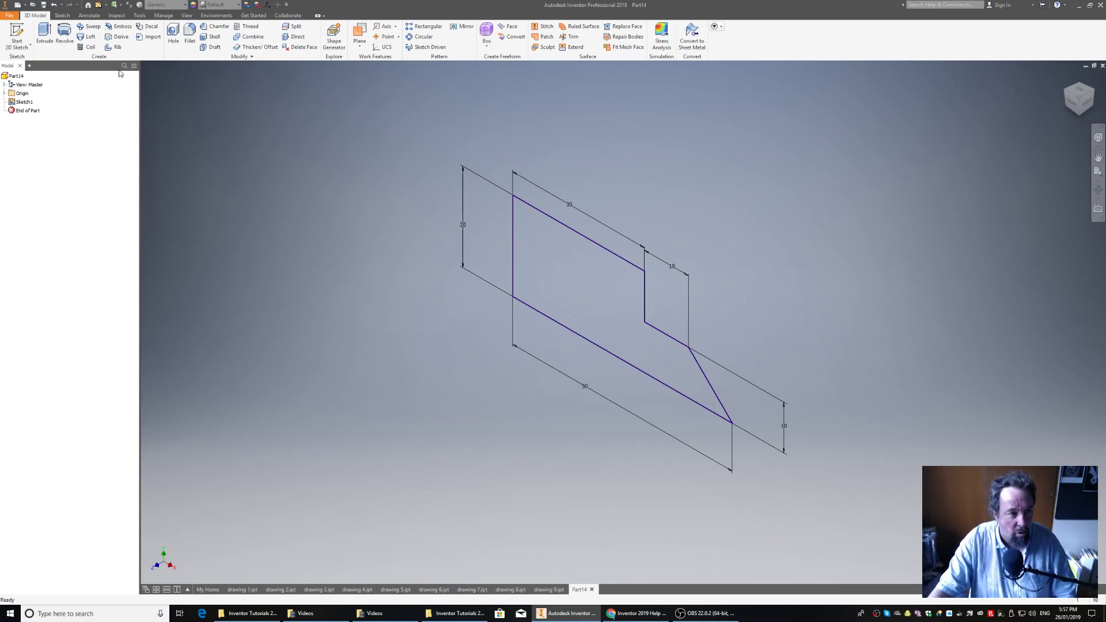
left_click(45, 33)
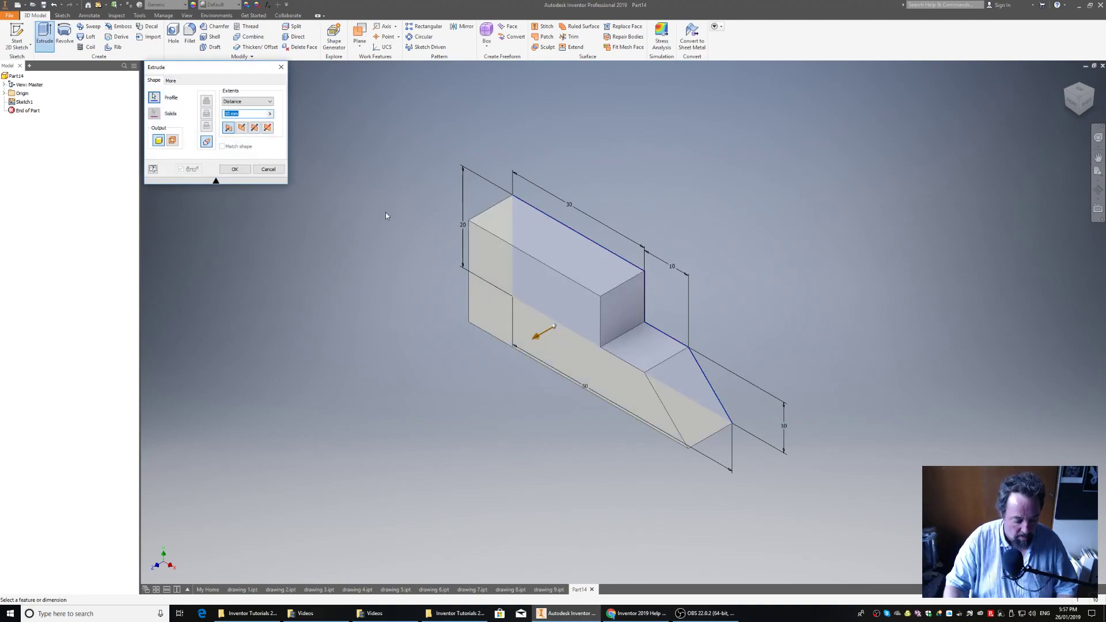
type("30")
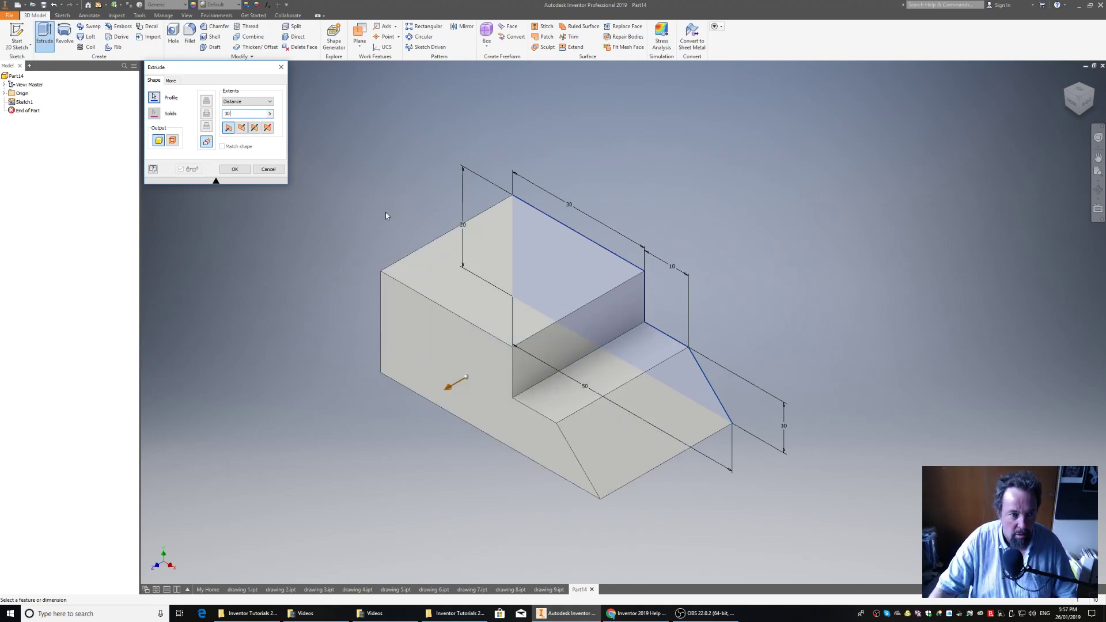
left_click(235, 169)
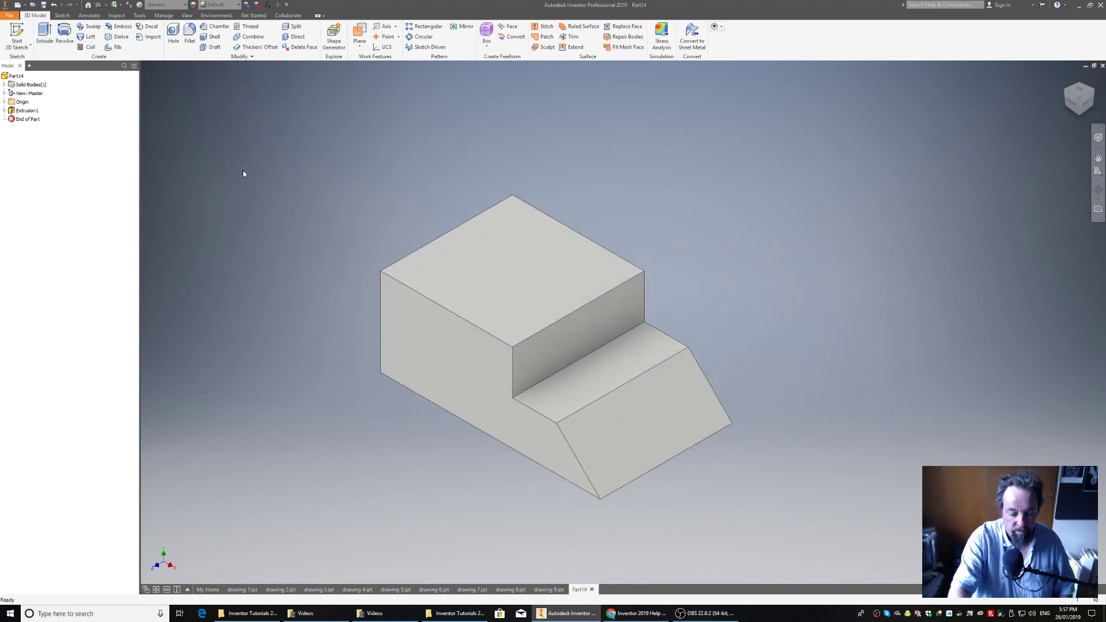